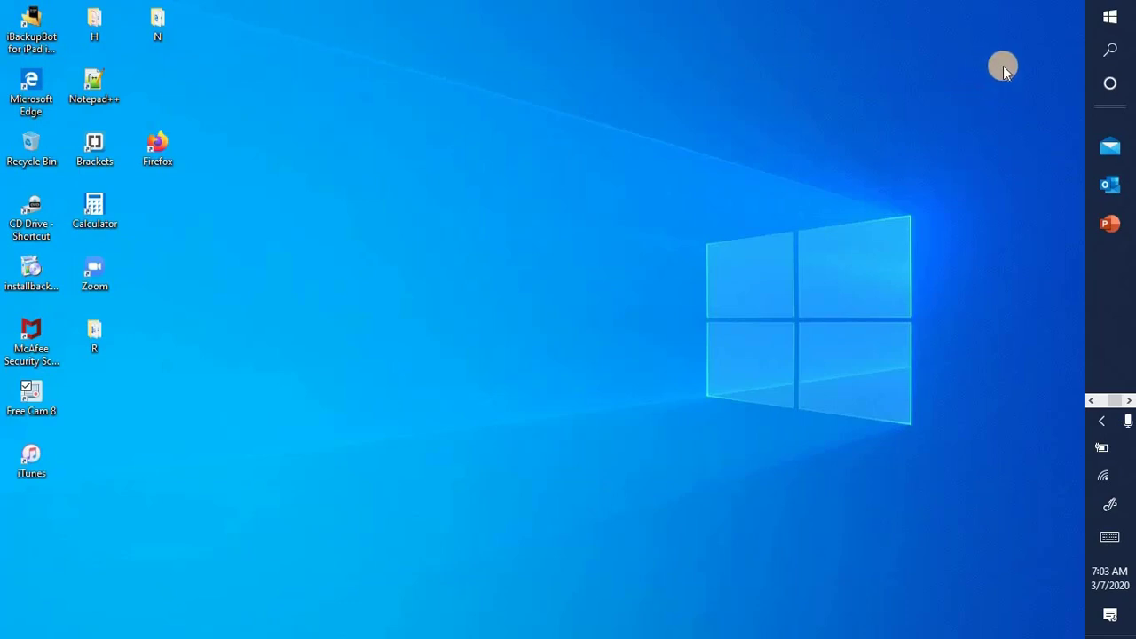
Check the Windows edition, version and OS build through the OS build info in the update settings, then close Settings.
left_click(1101, 19)
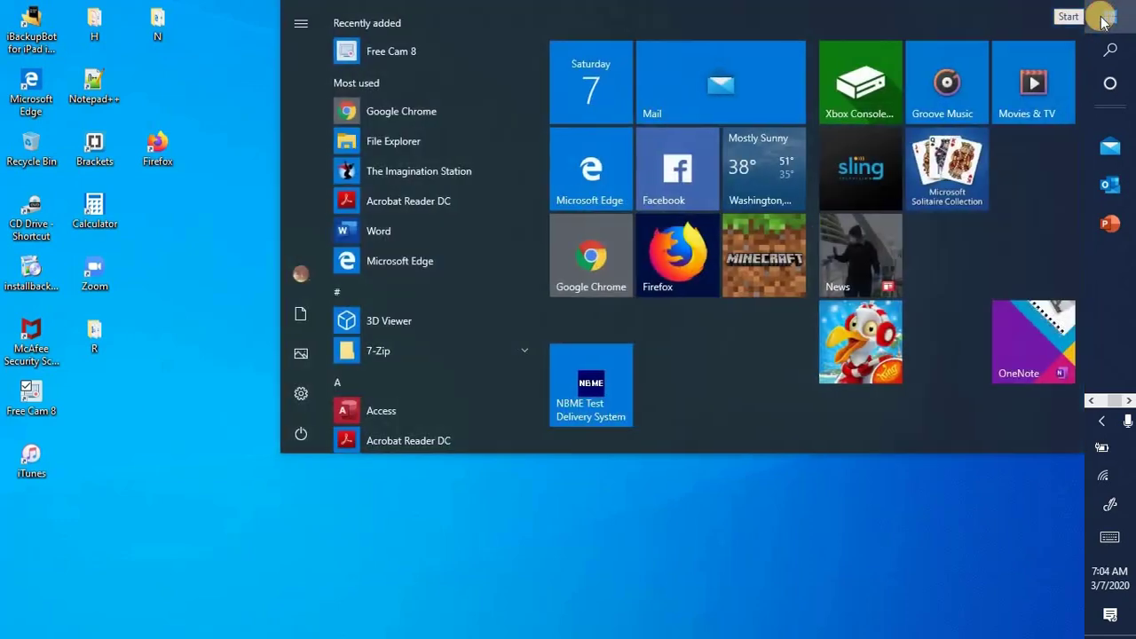
left_click(309, 388)
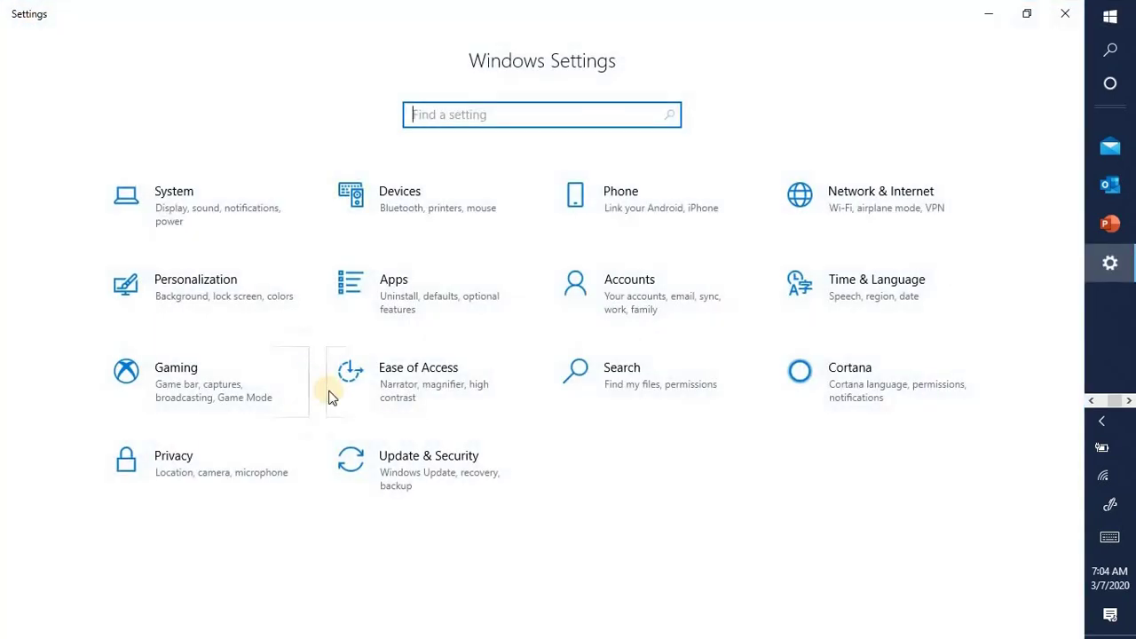
left_click(419, 457)
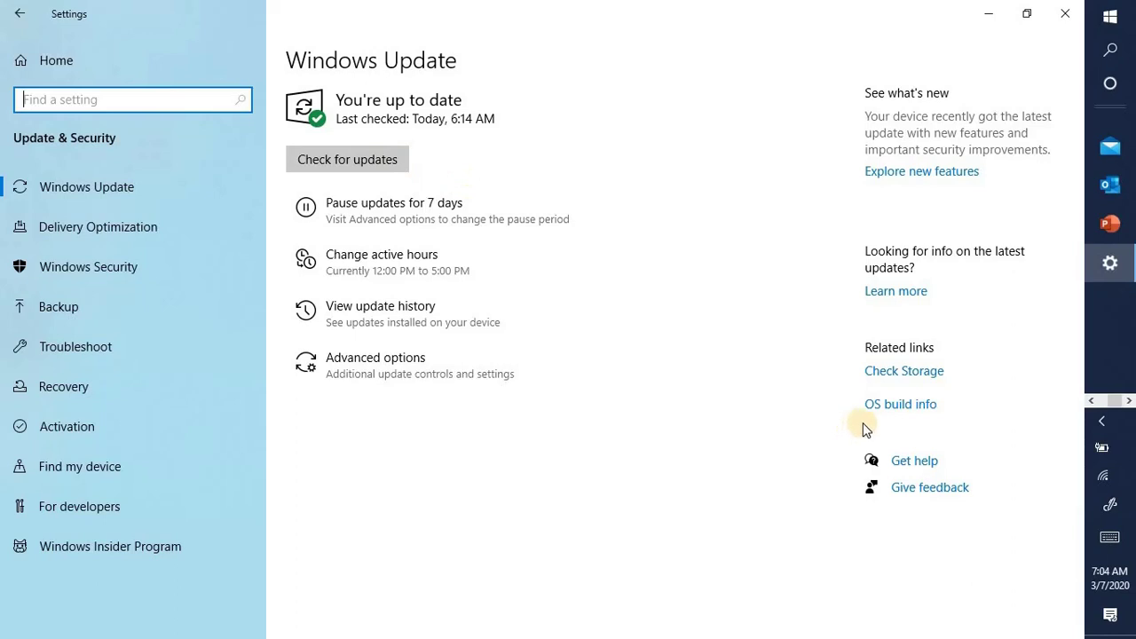
left_click(893, 413)
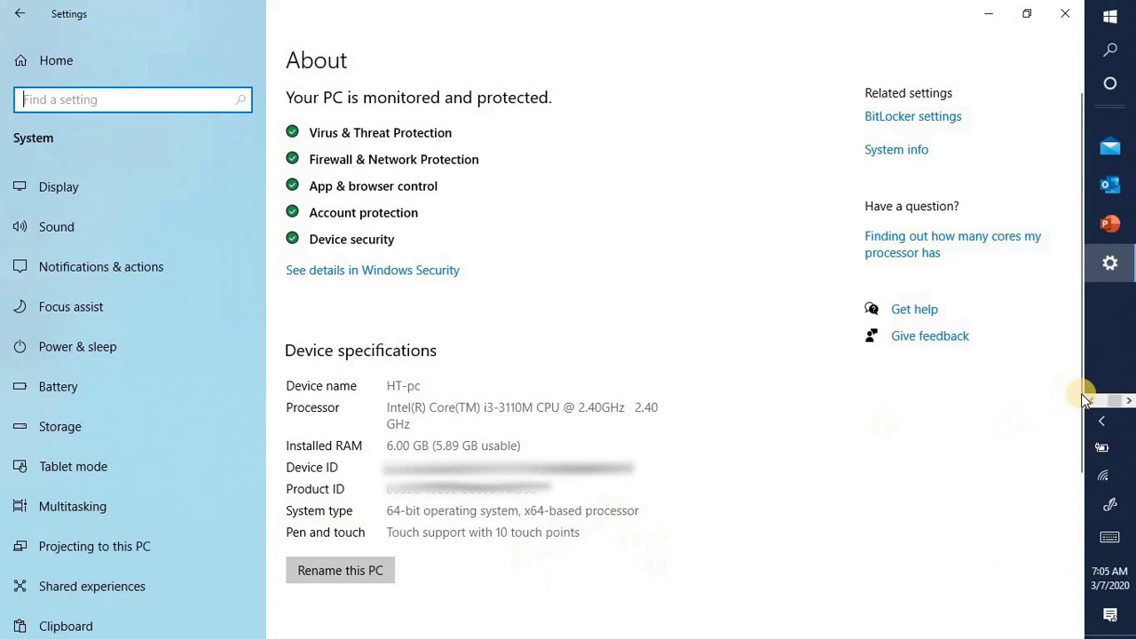
left_click_drag(1083, 397, 1106, 524)
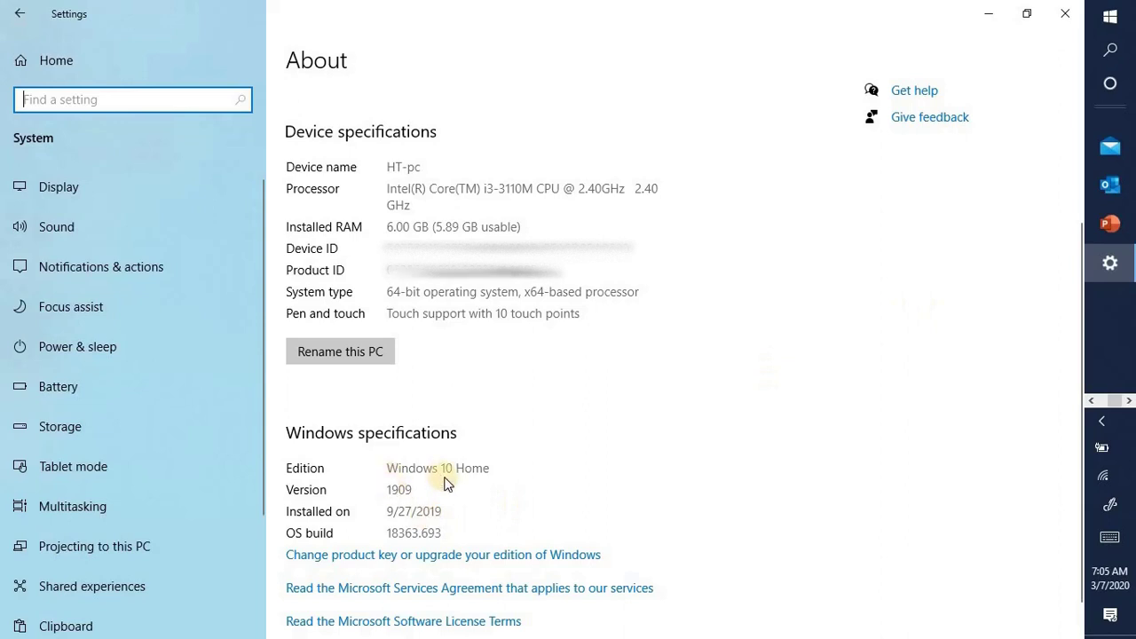
left_click(1066, 27)
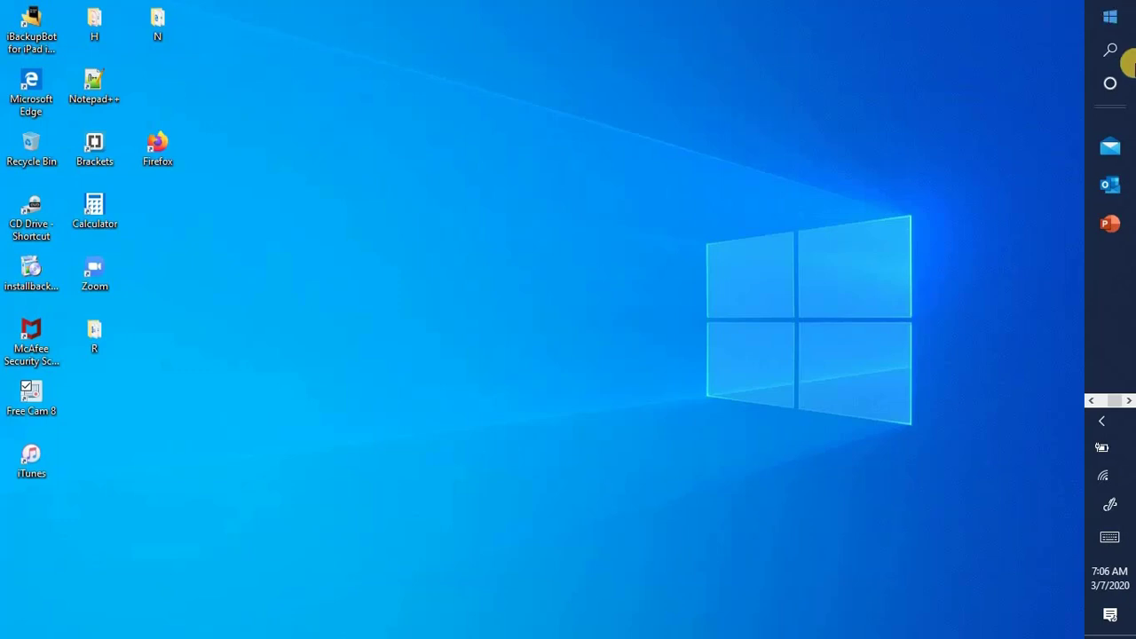
Search for "bur" in the Time & Language settings, install Burmese as a preferred language, close Settings and show the available input languages.
left_click(1108, 16)
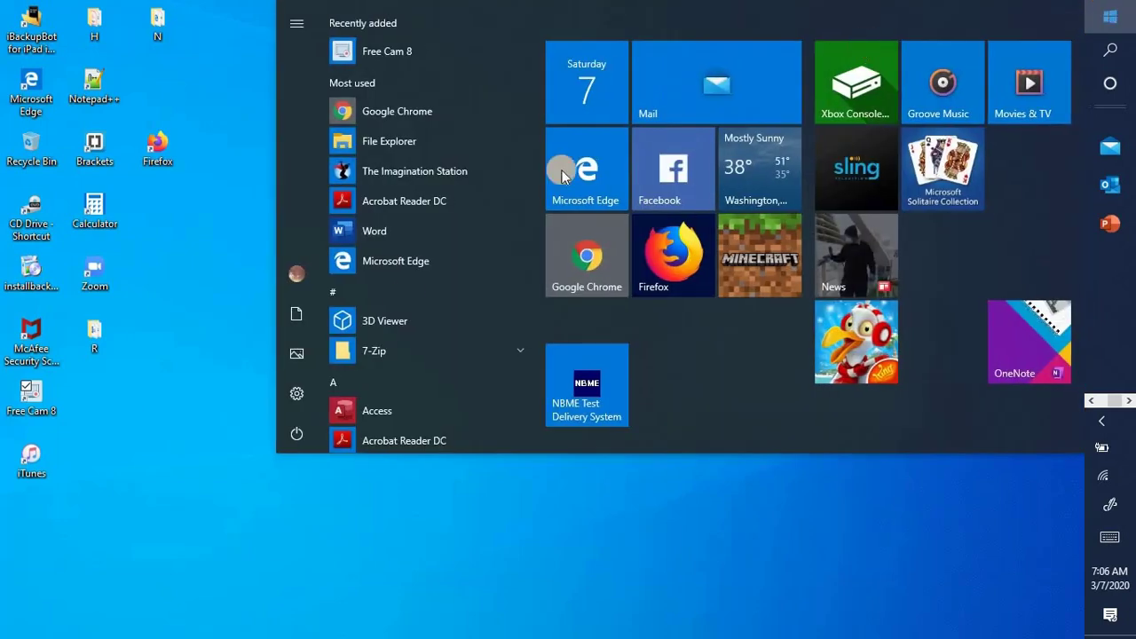
left_click(304, 390)
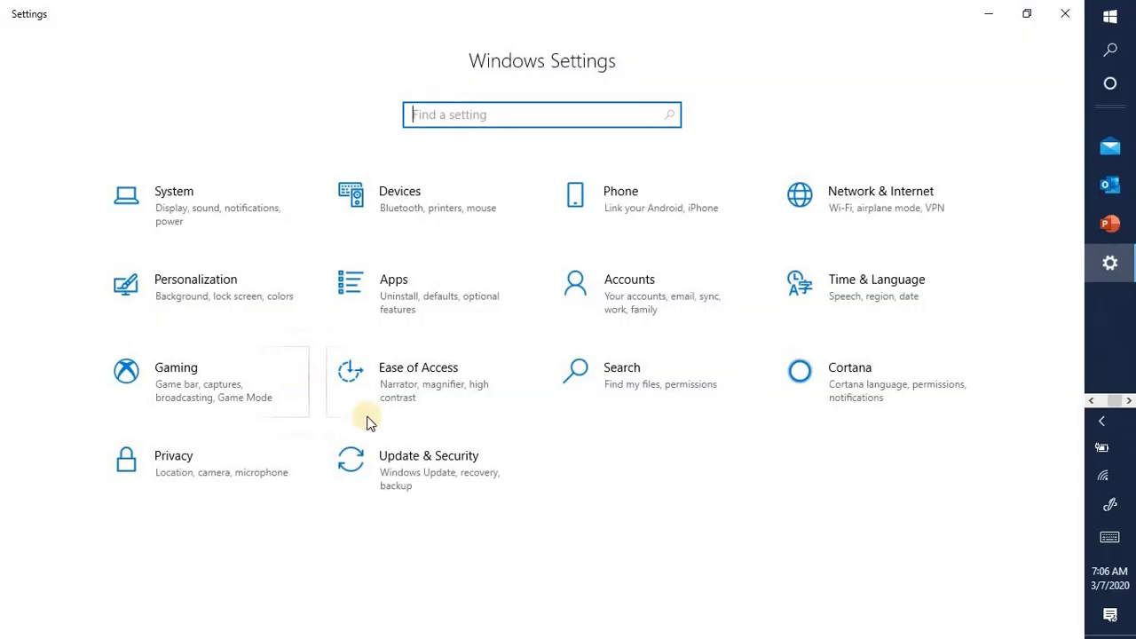
left_click(861, 299)
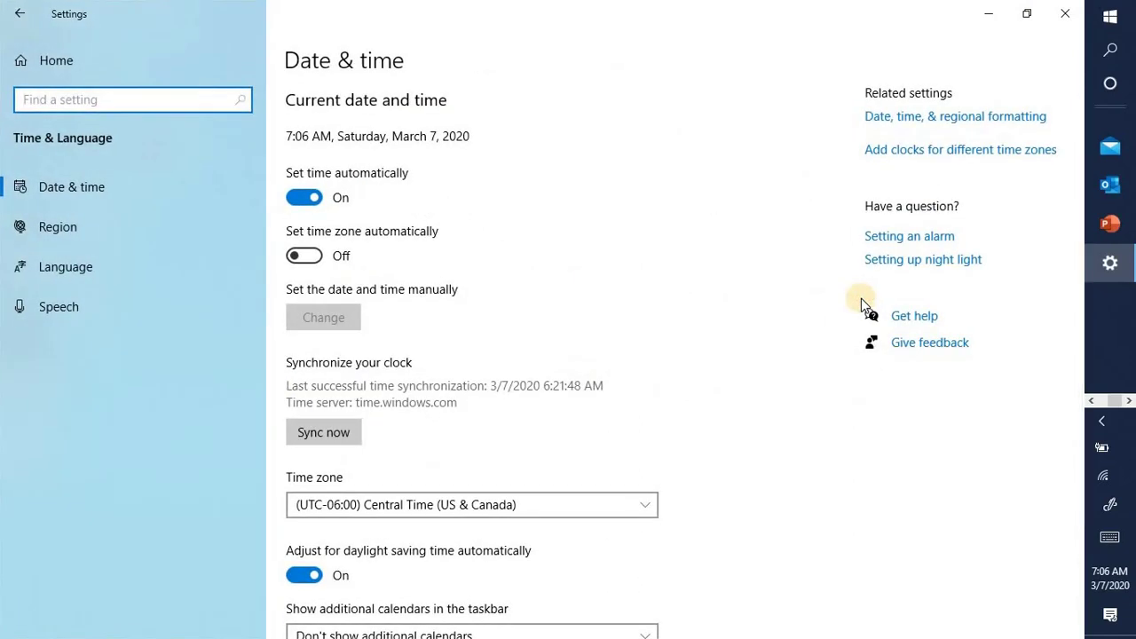
left_click(68, 271)
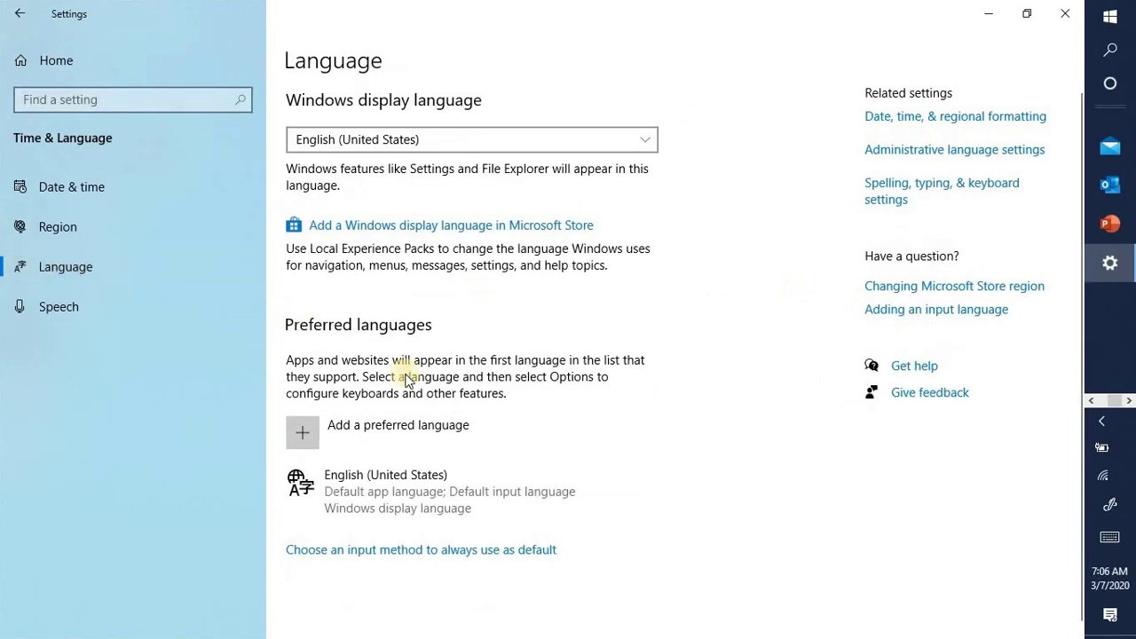
left_click(433, 423)
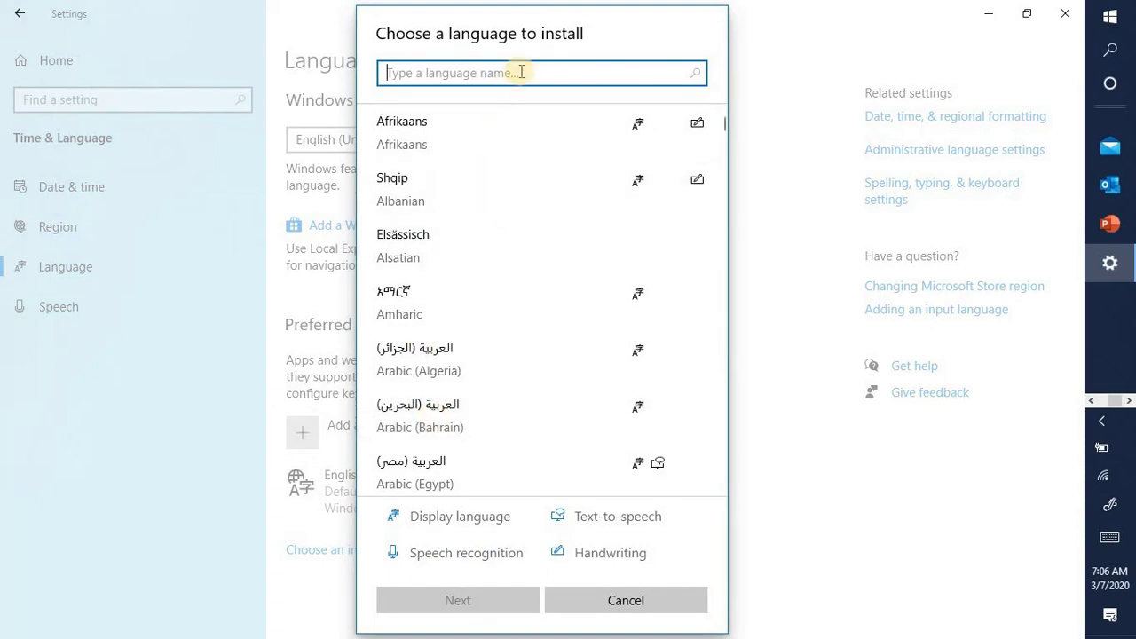
type("bur")
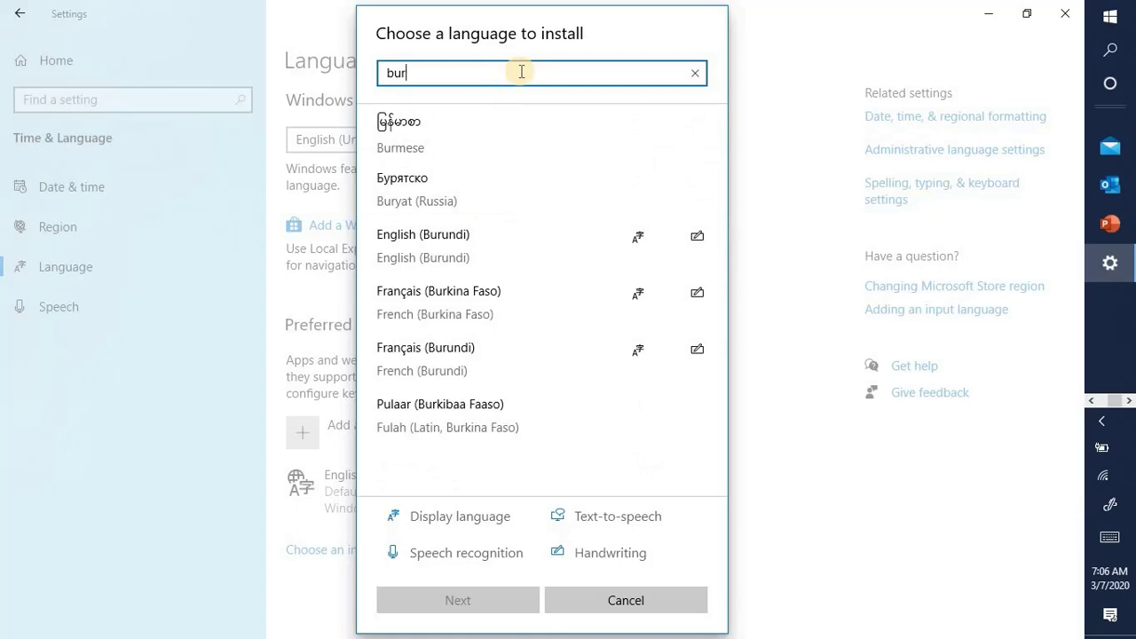
left_click(420, 128)
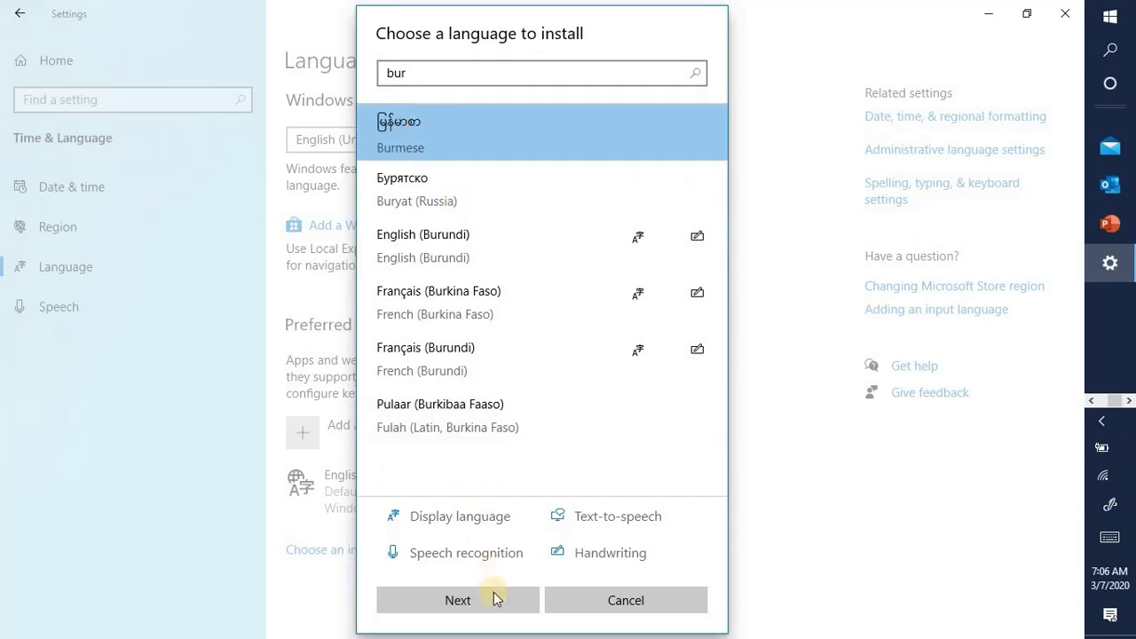
left_click(493, 593)
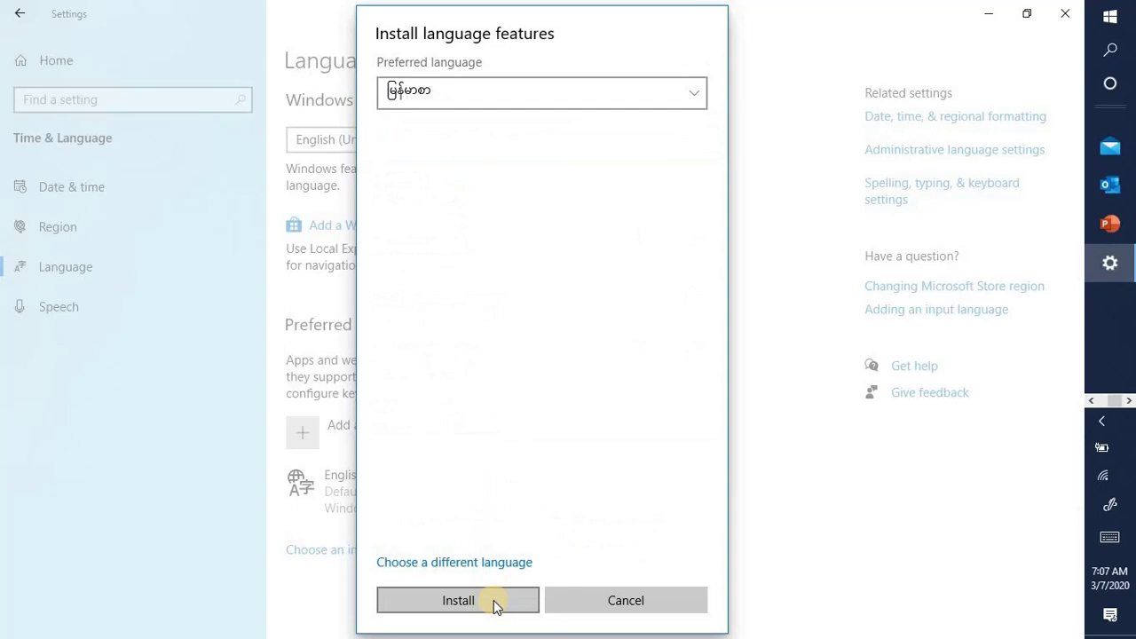
left_click(494, 602)
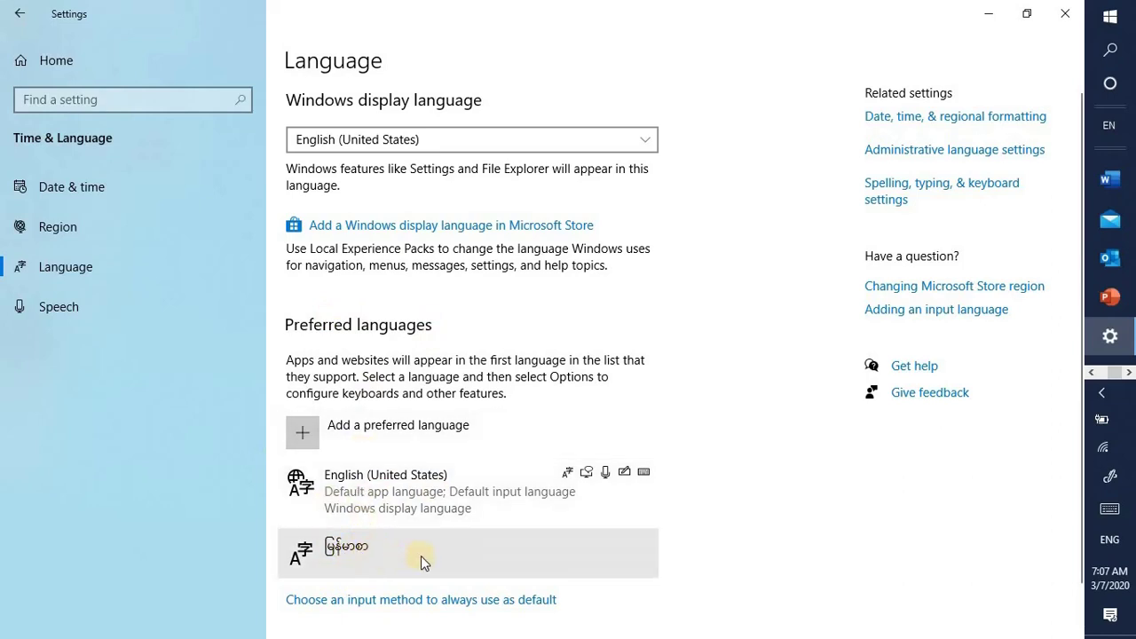
left_click(1066, 11)
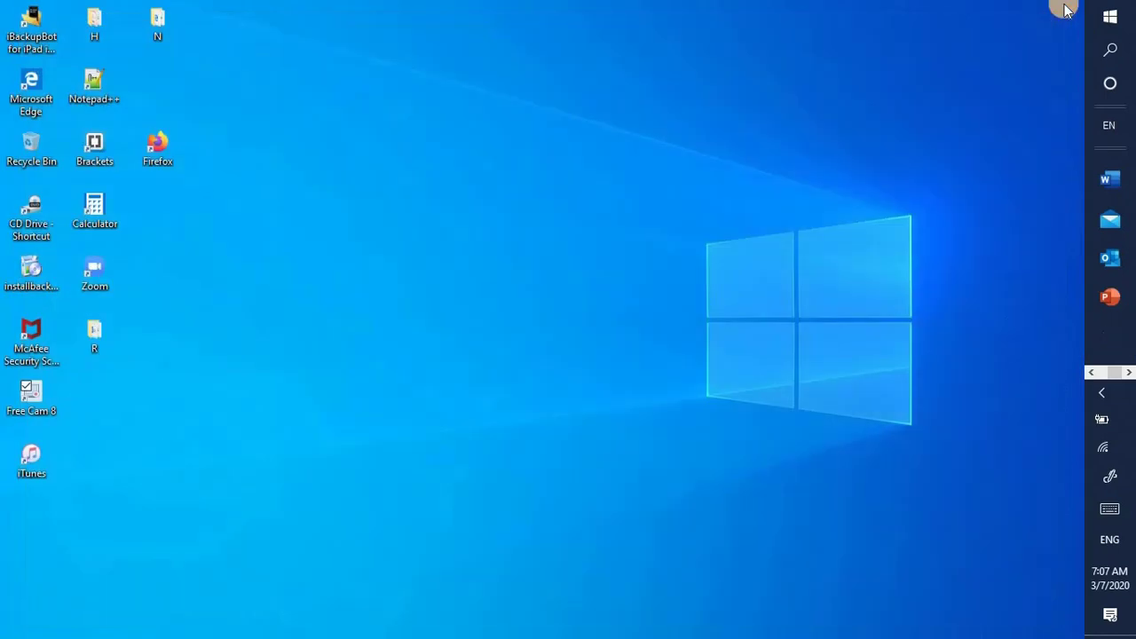
left_click(1108, 541)
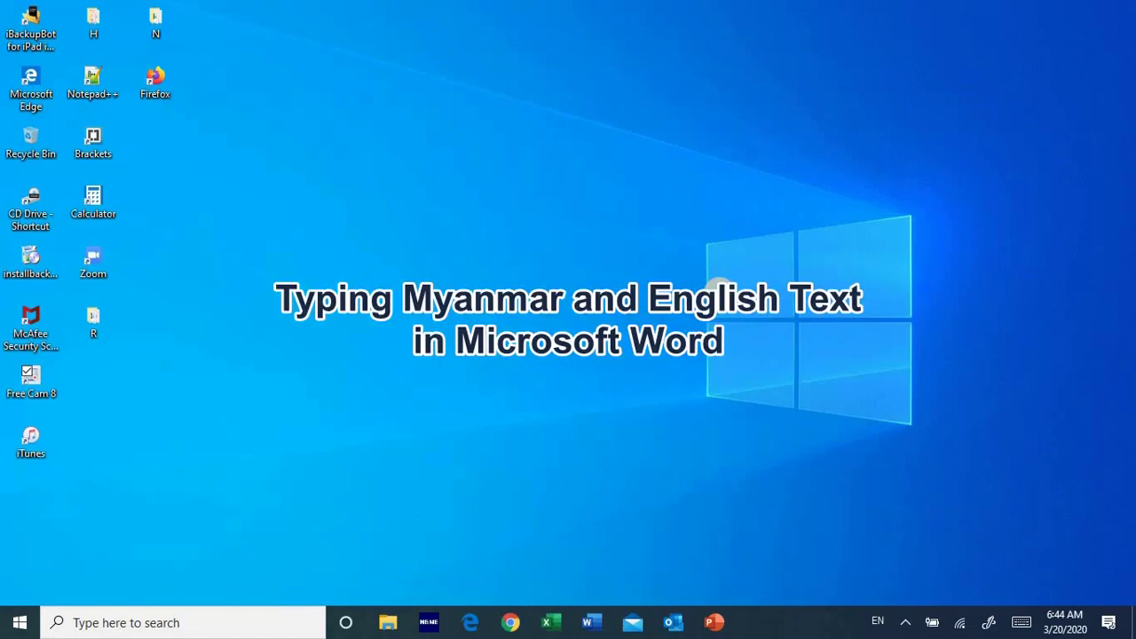
Open Word in a maximized window and create a new blank document.
left_click(589, 625)
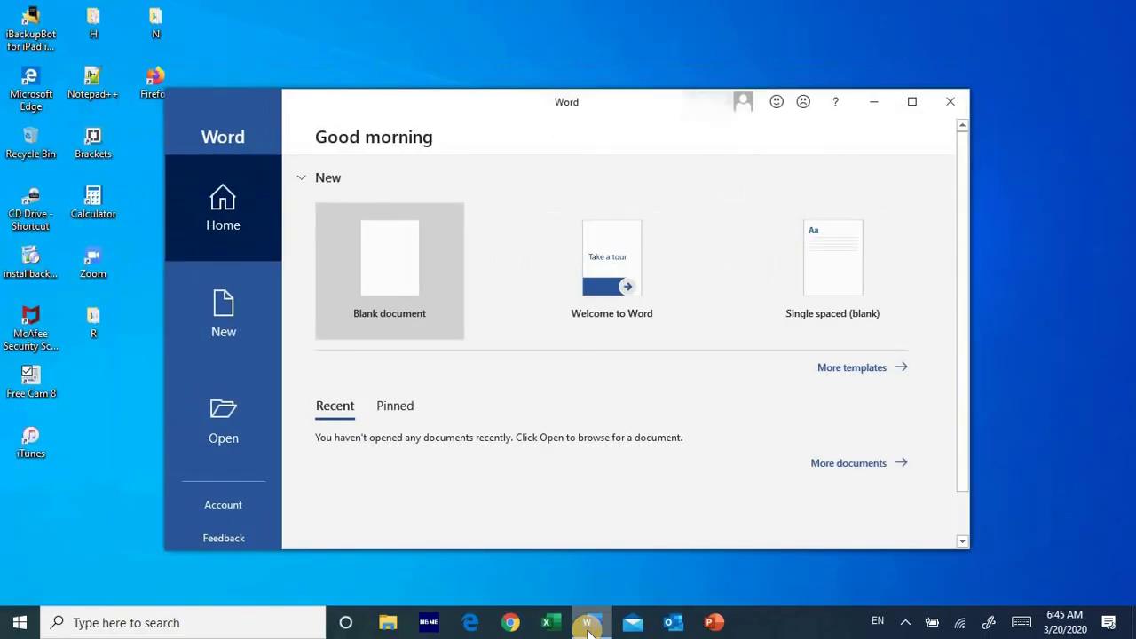
left_click(914, 102)
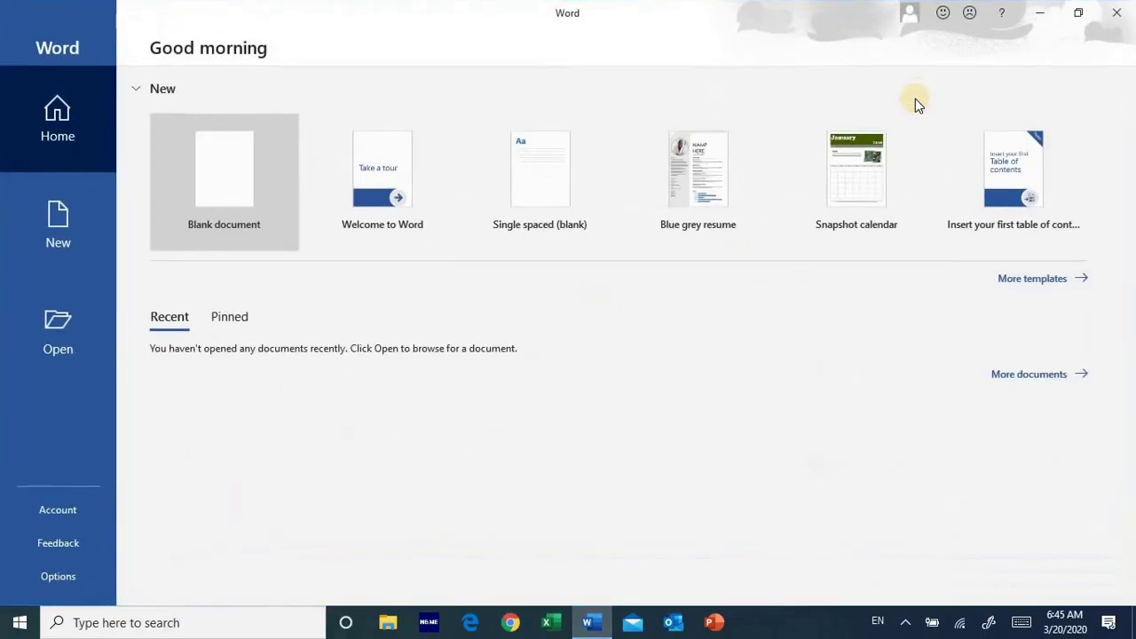
left_click(266, 193)
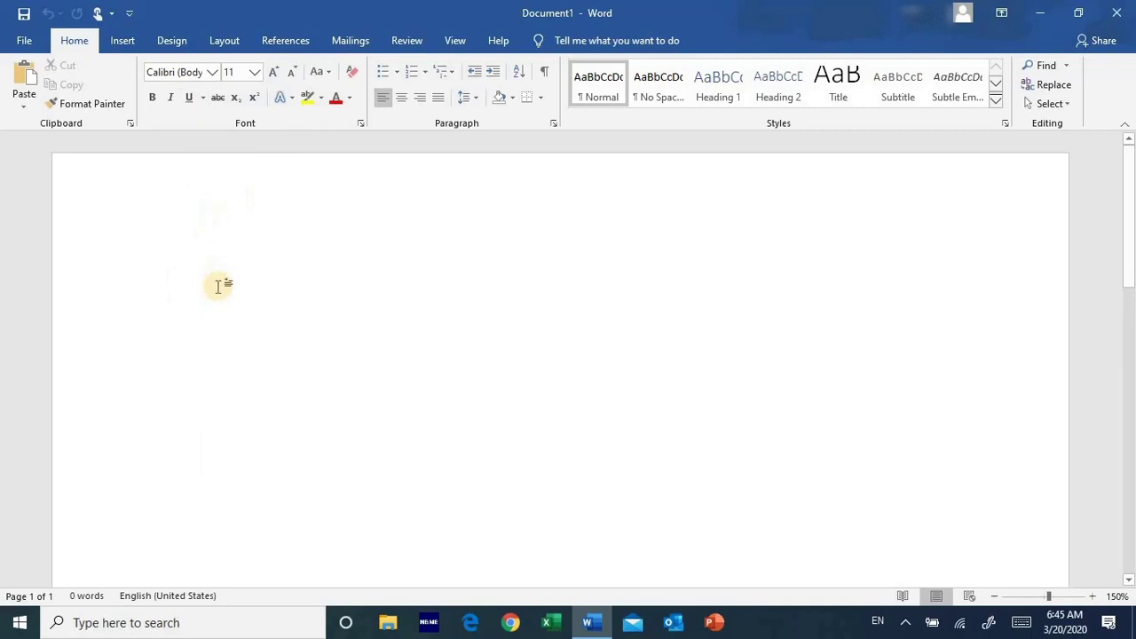
Switch the input language to Burmese and write "အင်္ဂလိပ်ကနေမြန်မာ၊ မြန်မာကနေအင်္ဂလိပ် အပြန်အလှန်ပြောင်းချင်ရင်တော့" in the document.
key("super+space")
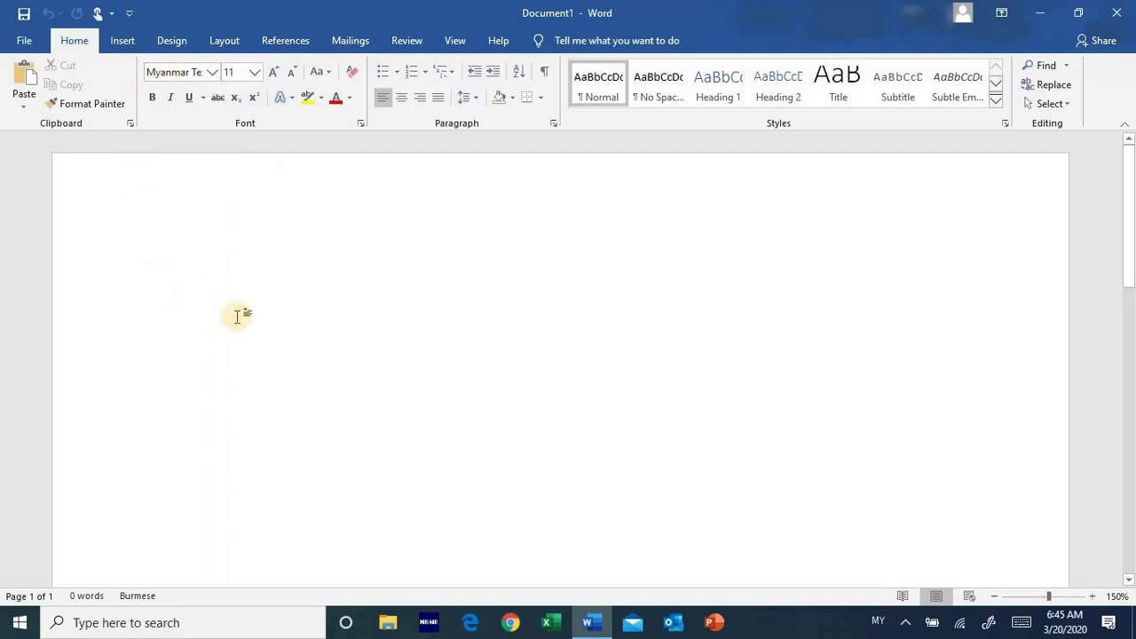
type("အင်")
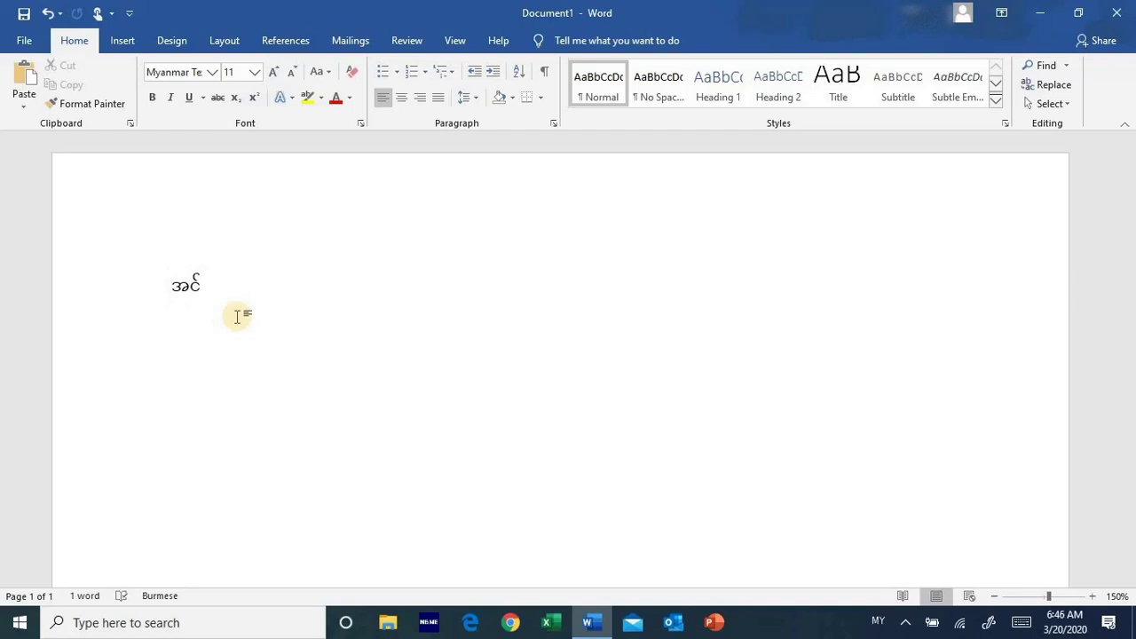
key("BackSpace")
type("ဂလိပ်ကနေ")
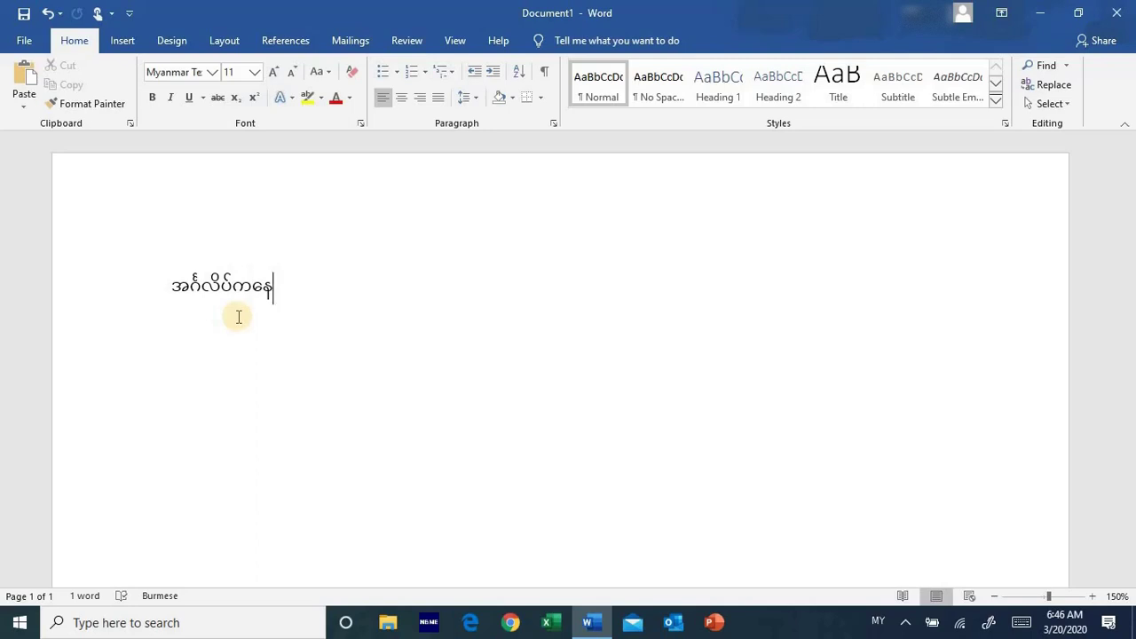
type("မြန်မာ")
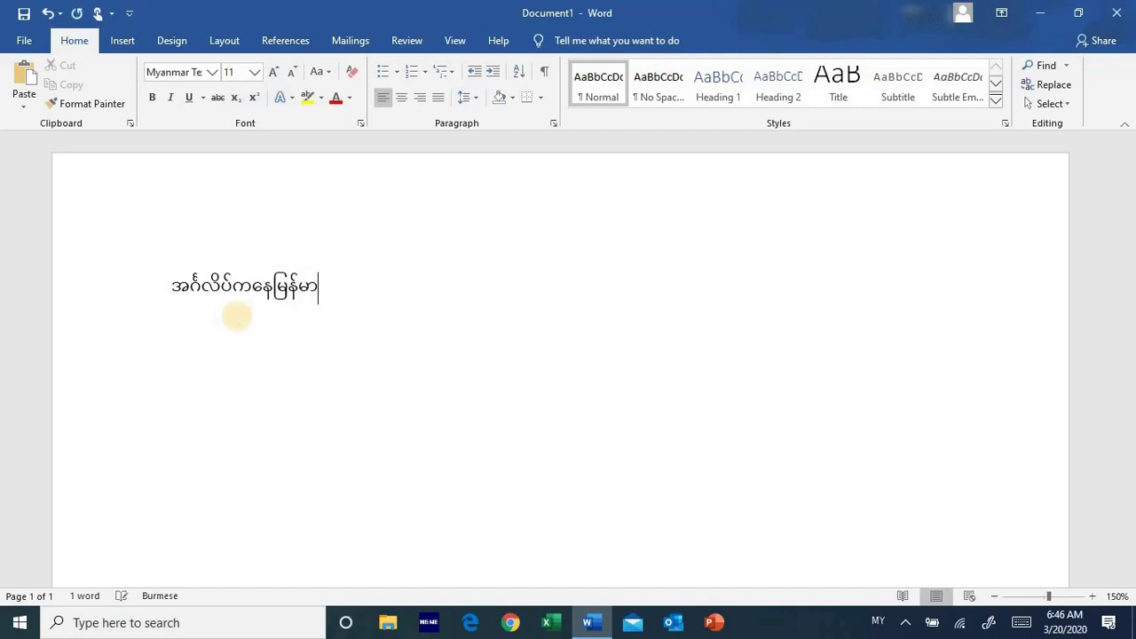
type("၊")
type(" မြန်")
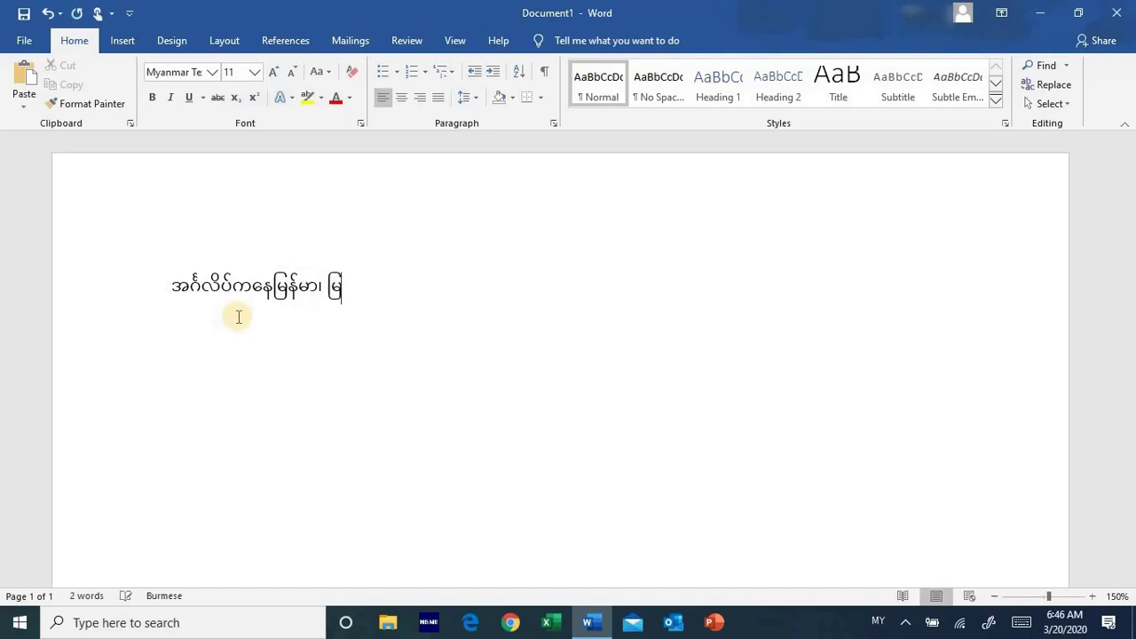
type("မာကနေအင်")
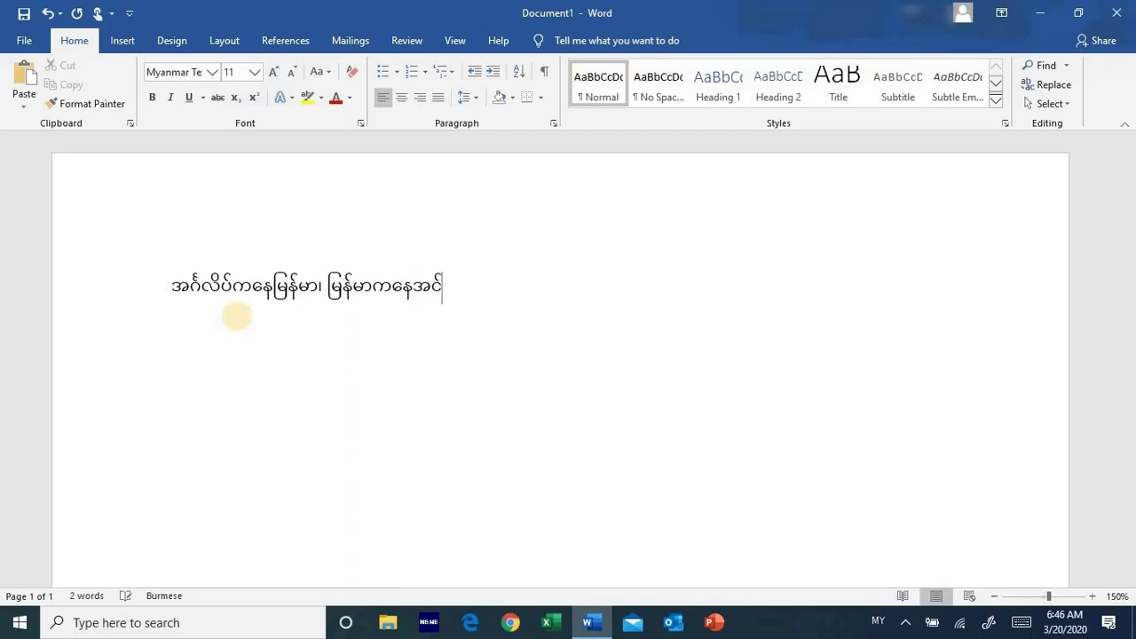
type("္ဂလိပ်")
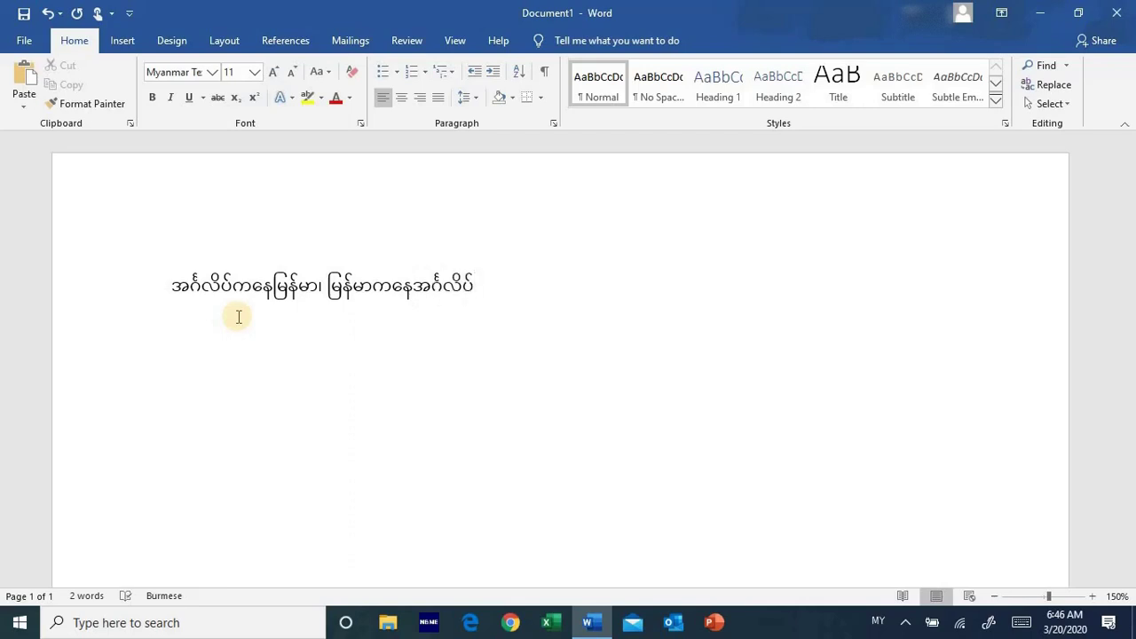
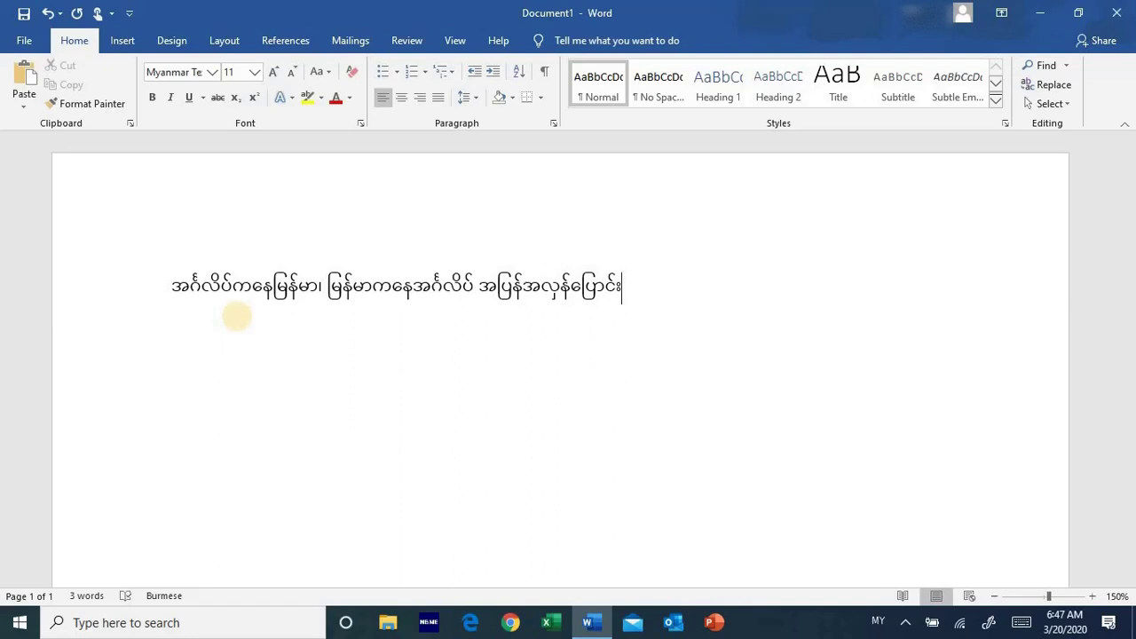
type("ချင်ရင်")
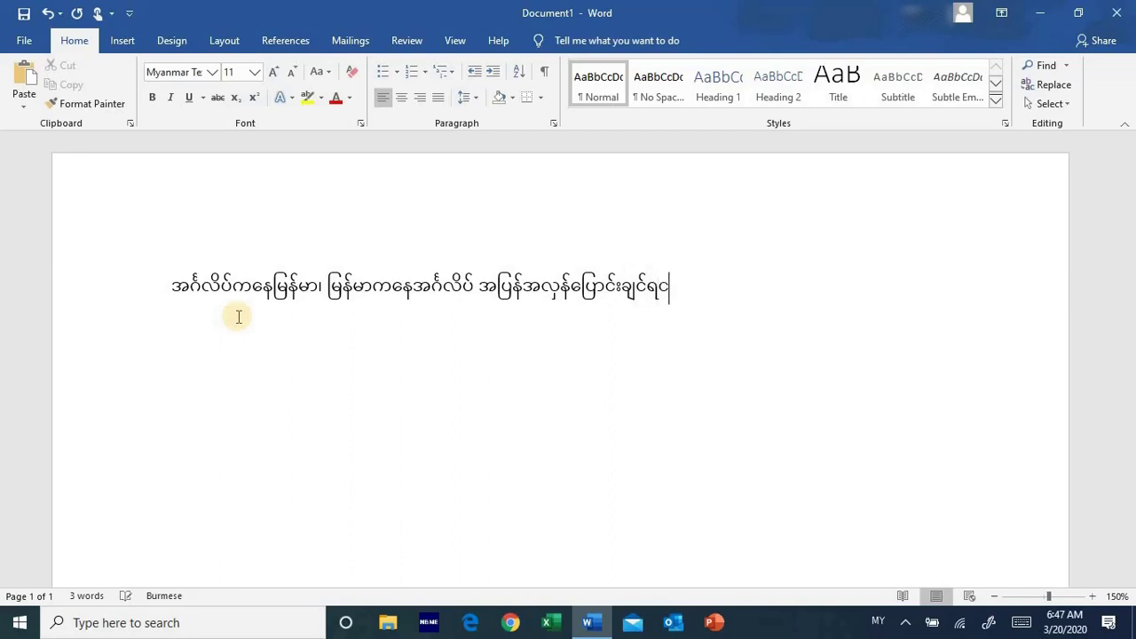
type("တော့")
Switch the input language to English and add "Windows logo key + Space Bar" after the Burmese text.
key("super+space")
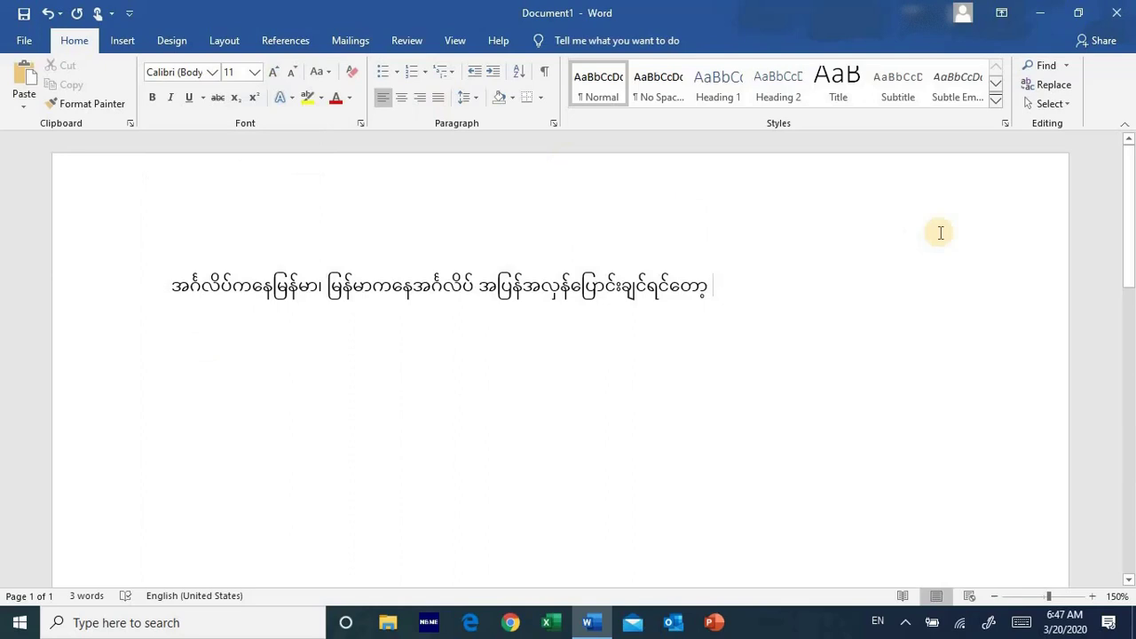
type("Win")
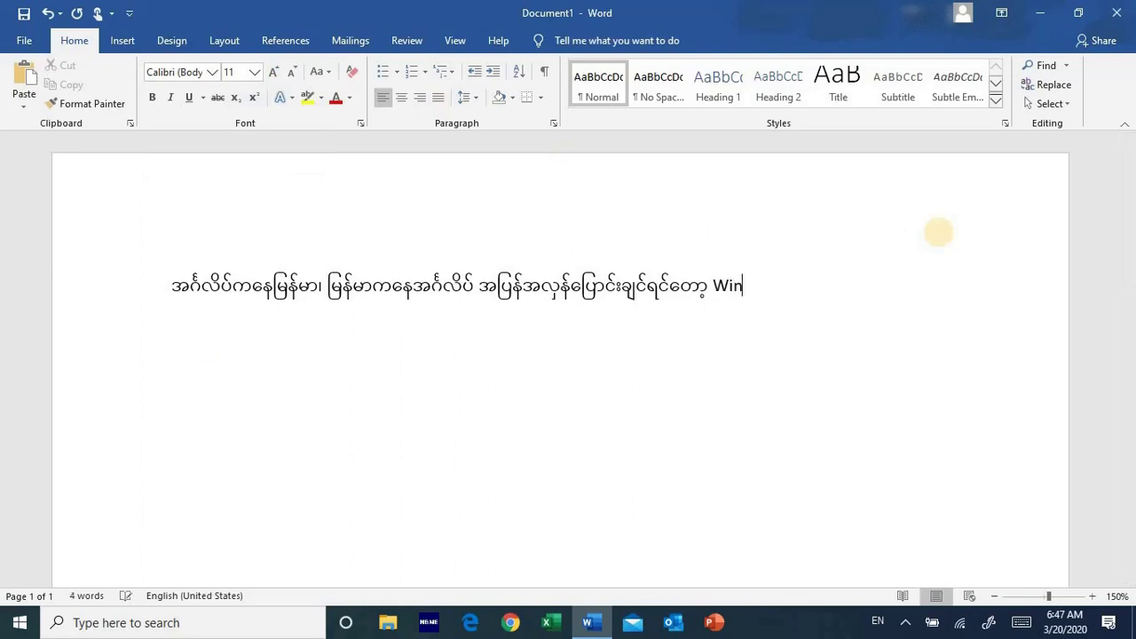
type("d")
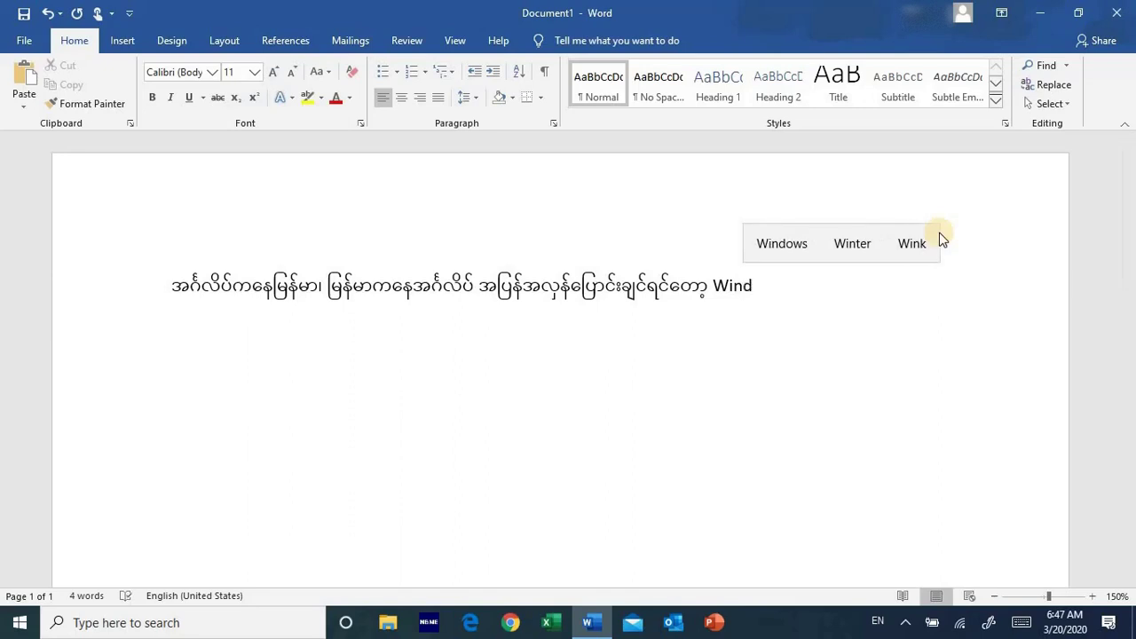
type("ows ")
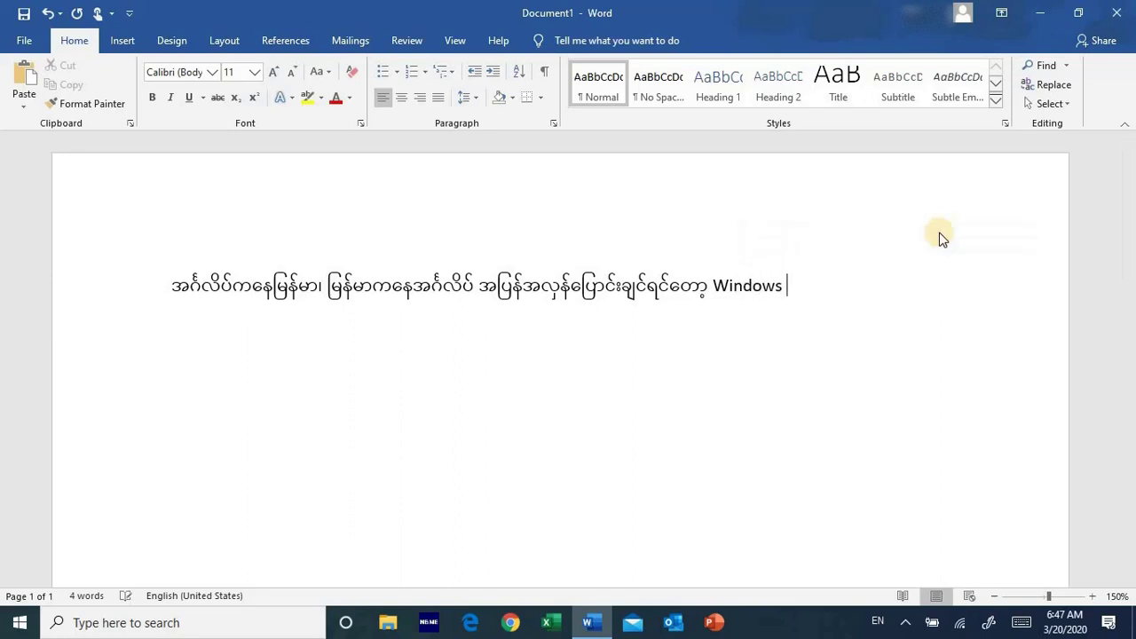
type("logo key")
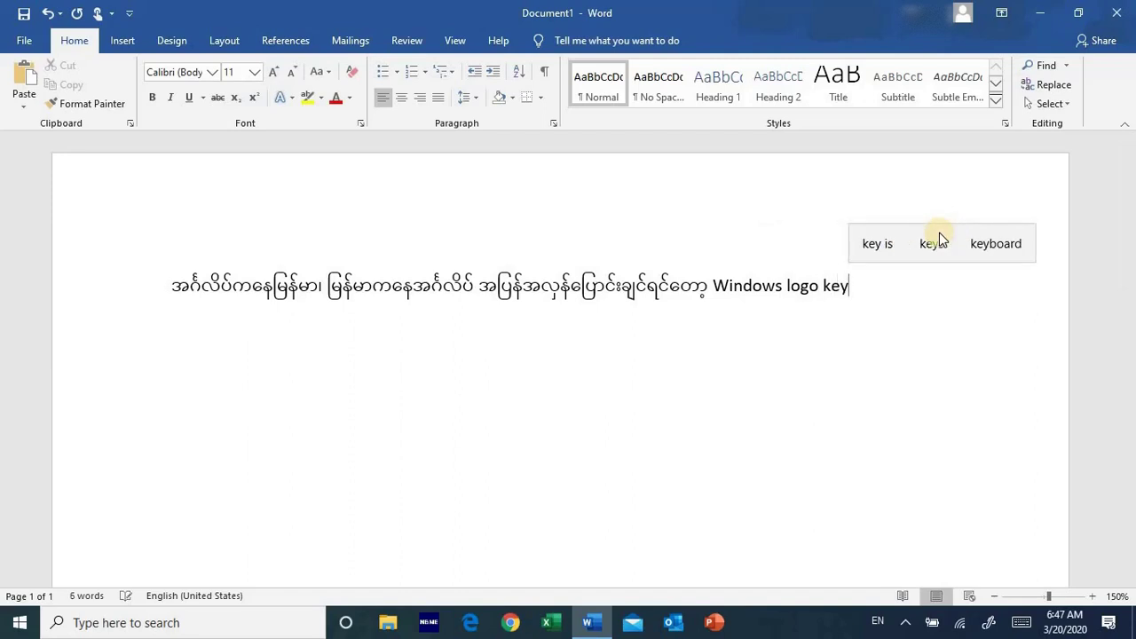
type(" +")
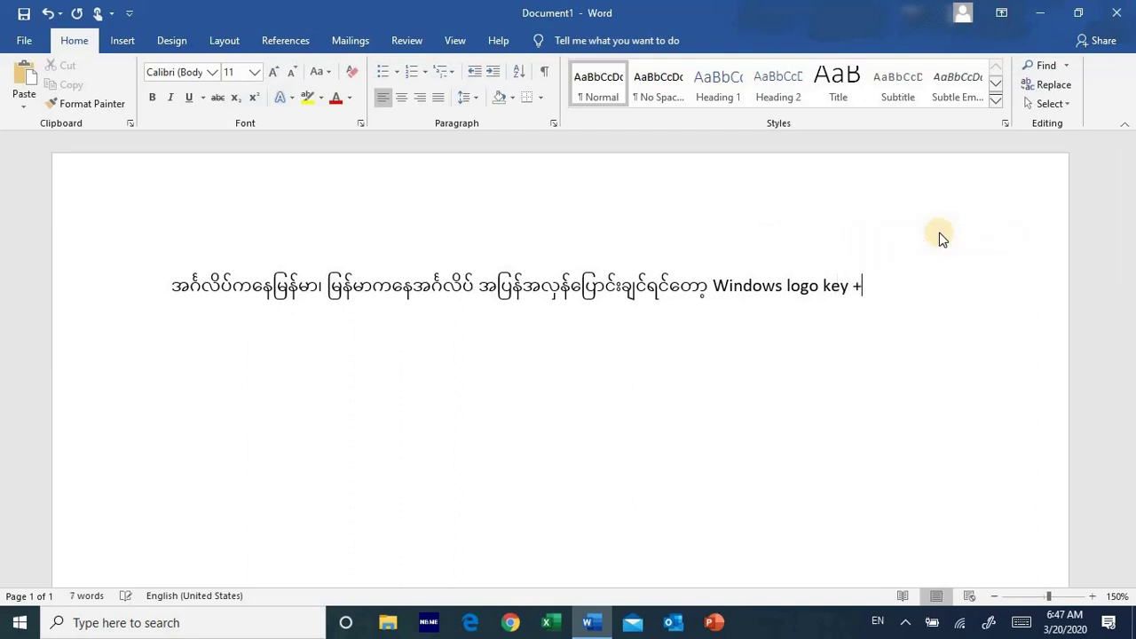
type(" S")
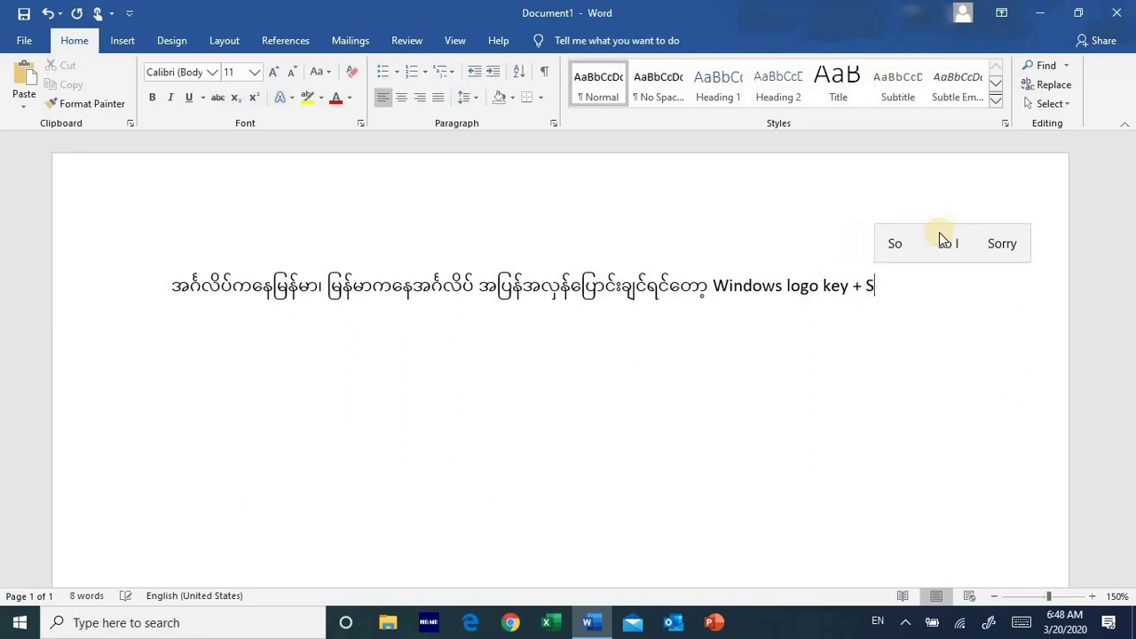
type("pace")
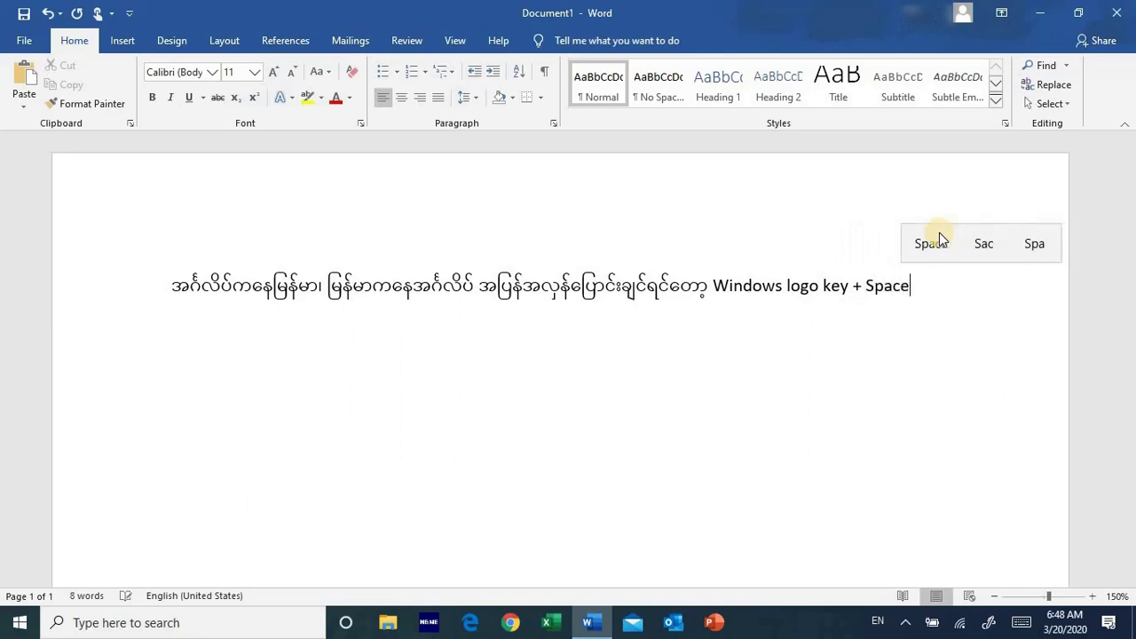
type(" Bar")
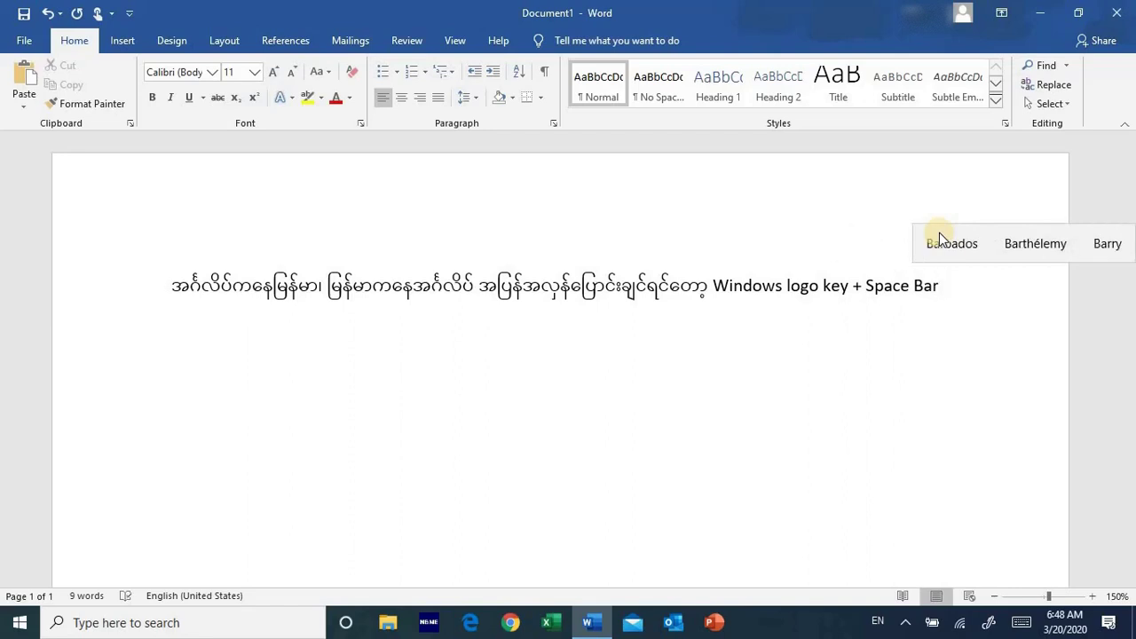
Switch the input language to Burmese, continue the sentence with "နှစ်ခုကို တွဲနှိပ်ရပါမယ်။" and end the paragraph.
key("super+space")
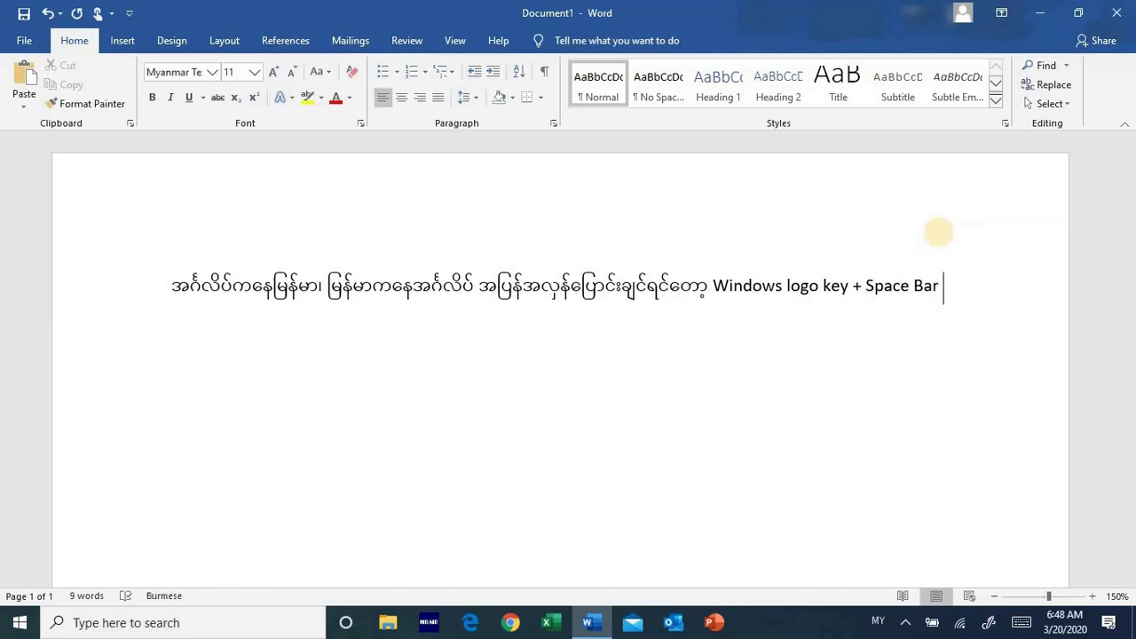
key("Return")
type("နှ")
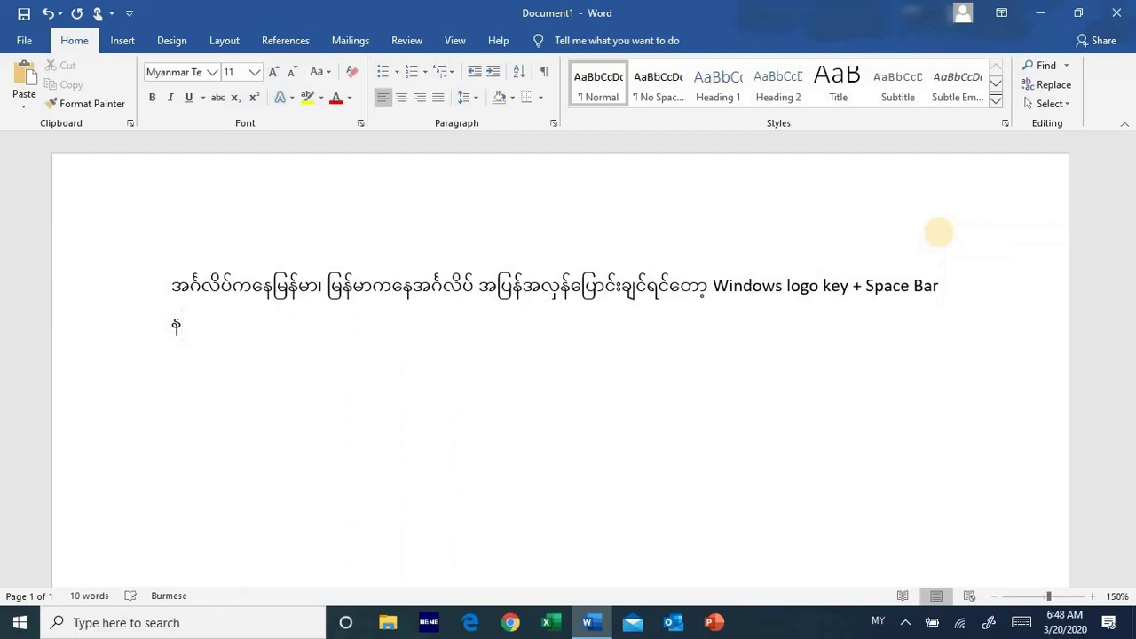
type("စ်ခုကို တွဲန")
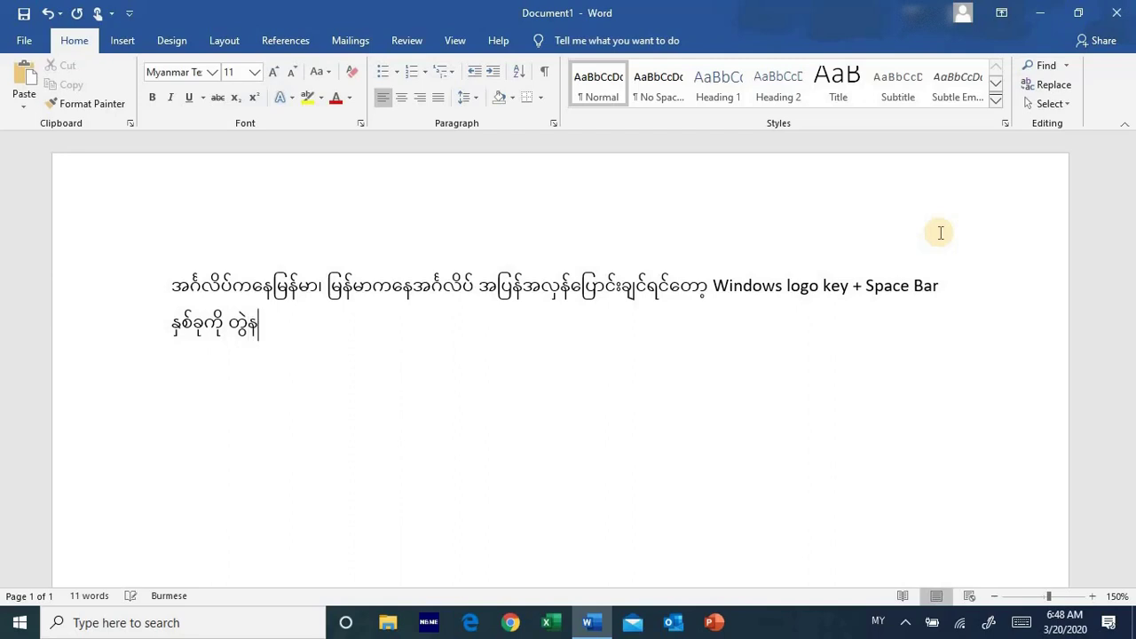
type("ှိပ်ရပါမယ")
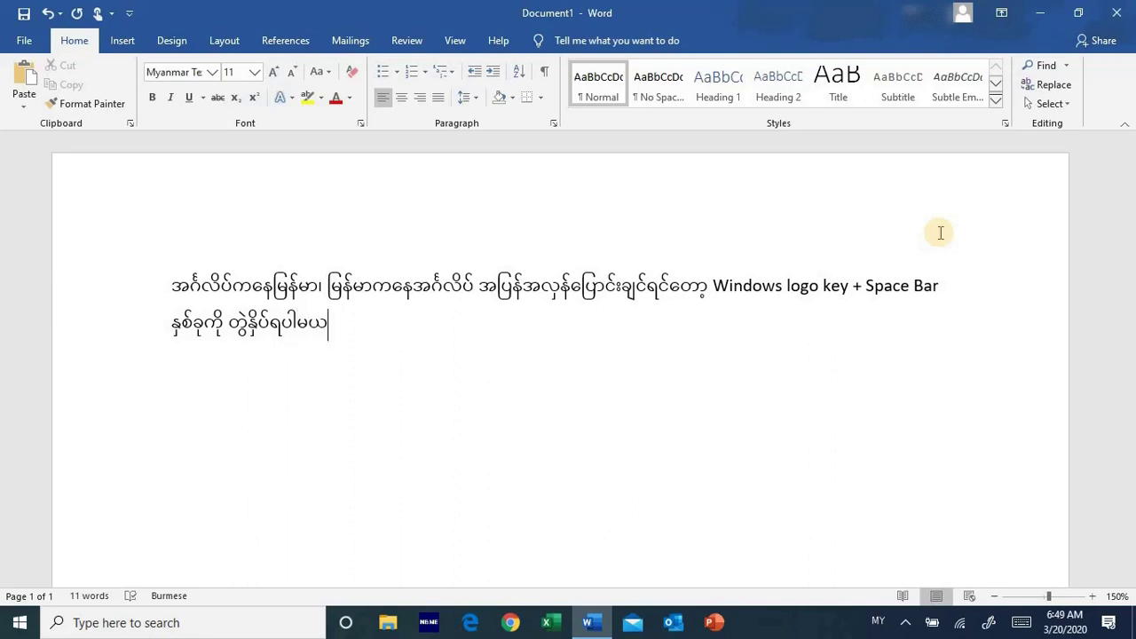
type("်။")
key("Return")
Switch the input language to English and write "Thanks for watching!" as its own paragraph.
key("super+space")
type("Thanks for watching")
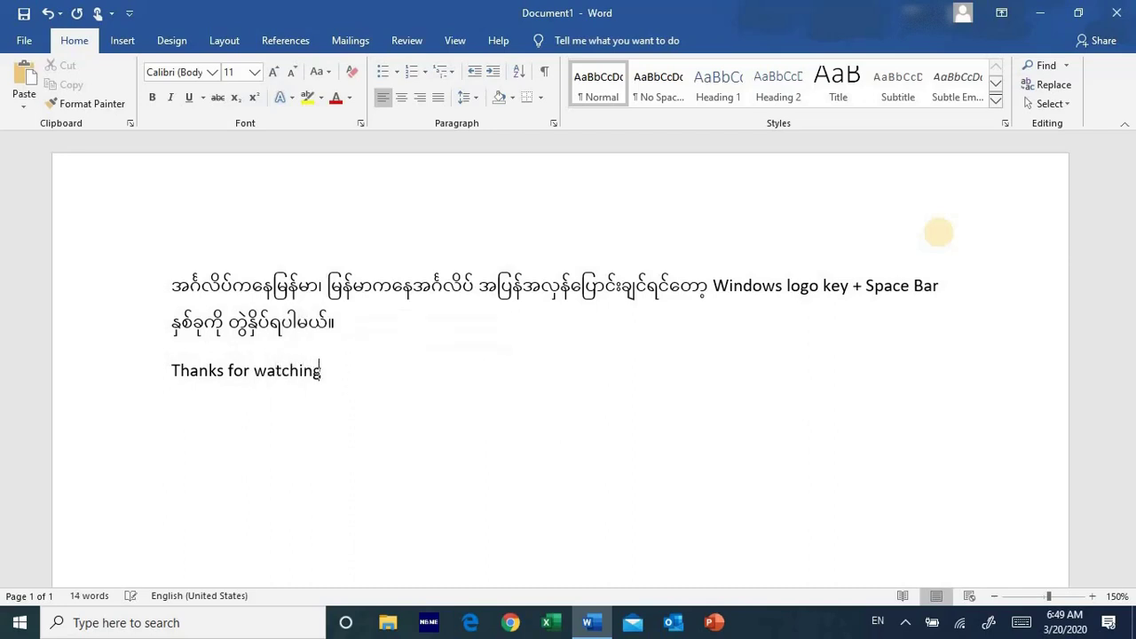
type("!")
key("Return")
Switch the input language to Burmese and write "ကျေးဇူးတင်ပါတယ်။" as the closing paragraph, followed by a new line.
key("super+space")
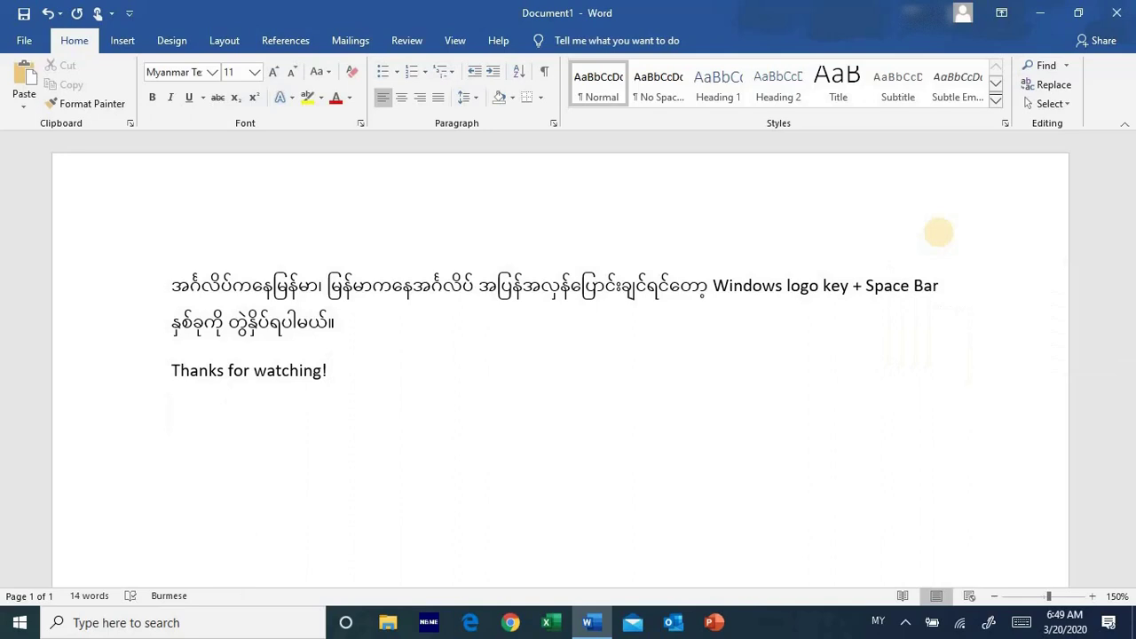
type("ကျေးဇူးတင်ပါတ")
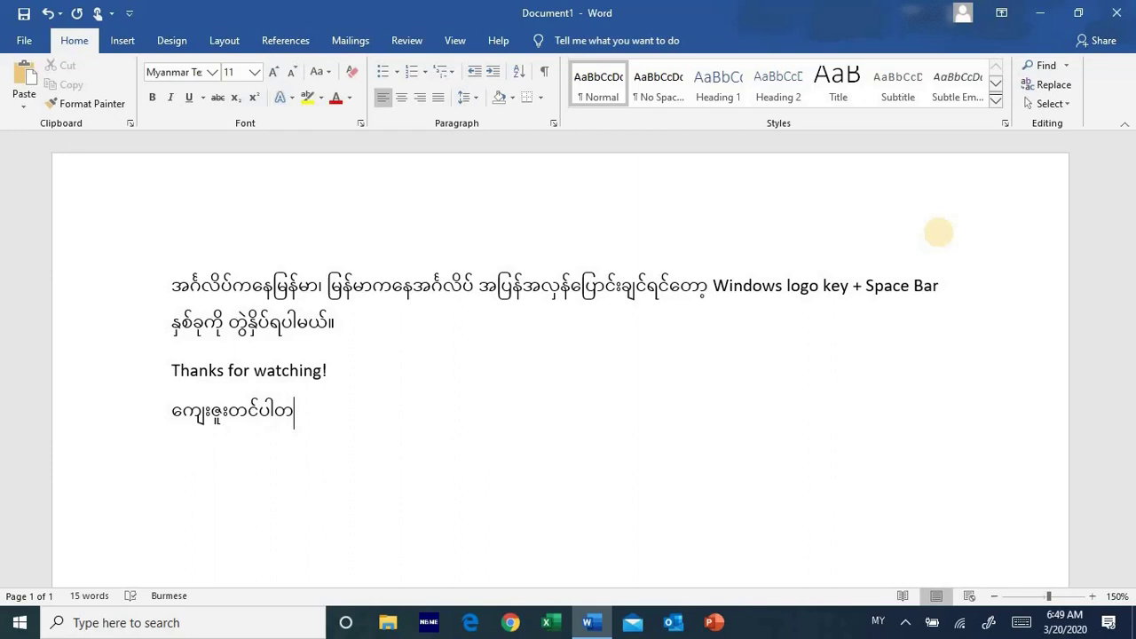
type("ယ်။")
key("Return")
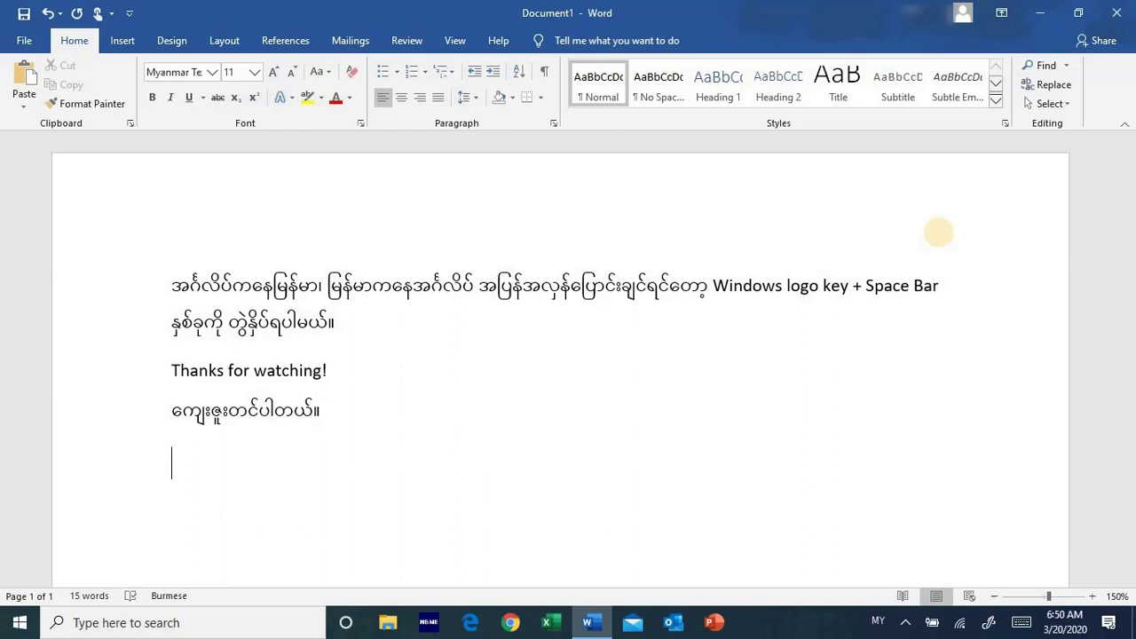